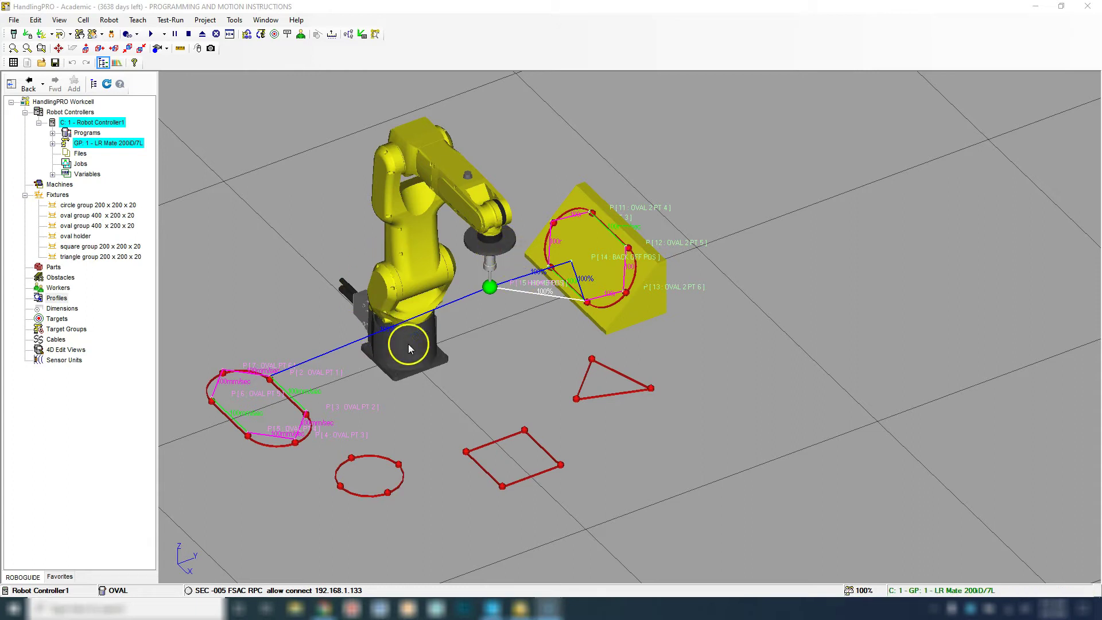
Show the virtual teach pendant and open the OVAL program from its program list.
right_click_drag(450, 377, 588, 391, "ctrl")
right_click_drag(612, 437, 646, 355)
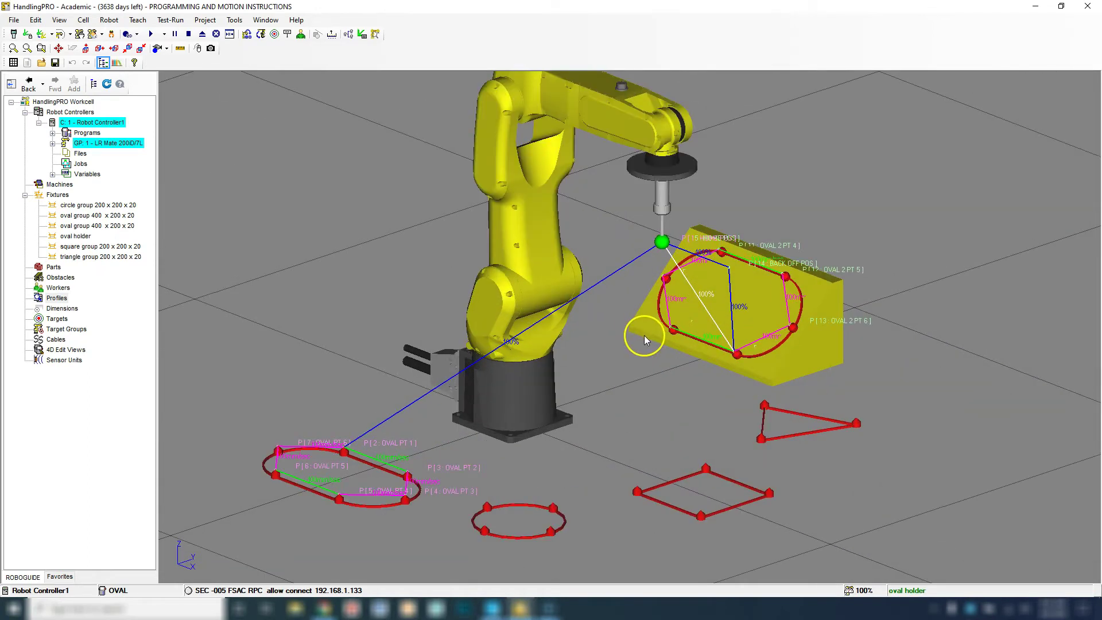
scroll(617, 264, "up", 3)
scroll(617, 290, "down", 2)
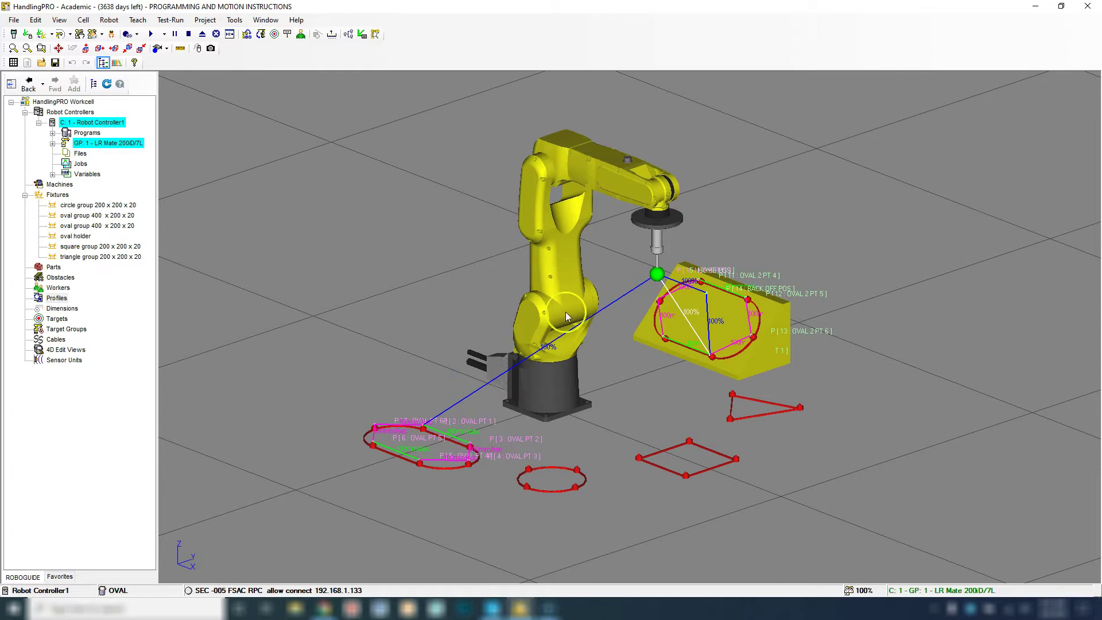
left_click(12, 34)
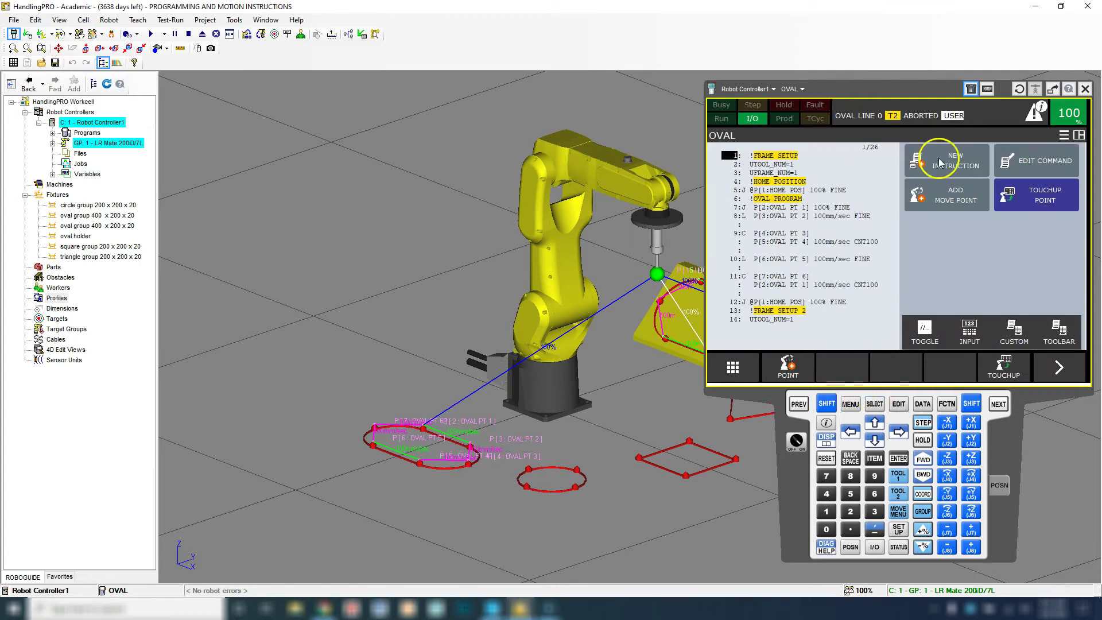
left_click(873, 404)
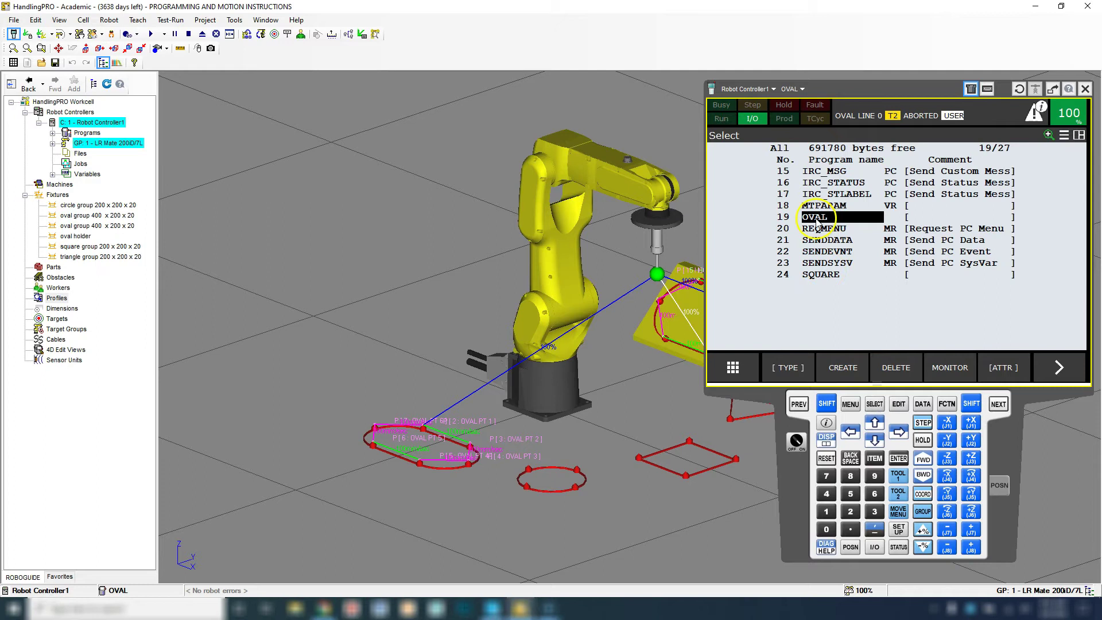
left_click(897, 459)
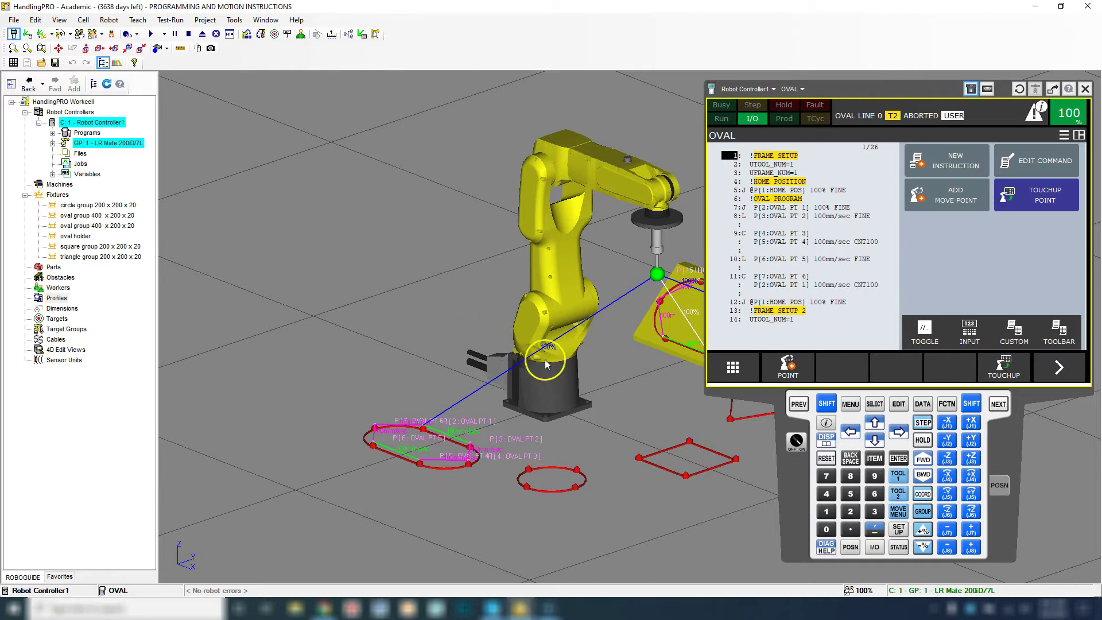
left_click(356, 218)
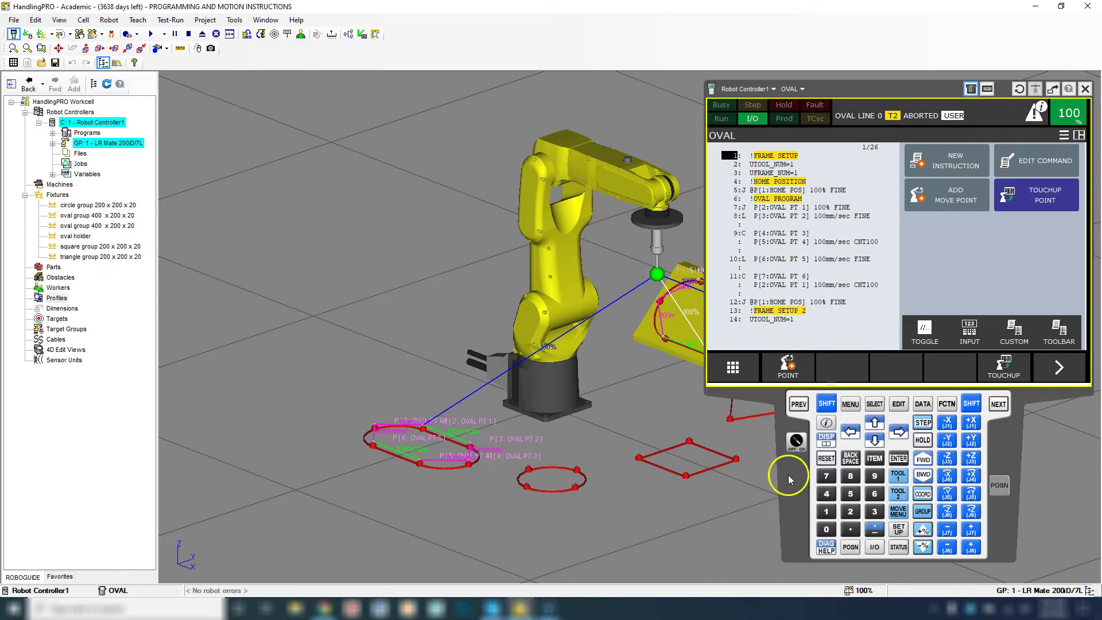
Turn the teach pendant off and run the OVAL program while recording it to an AVI file.
left_click(797, 444)
left_click(797, 444)
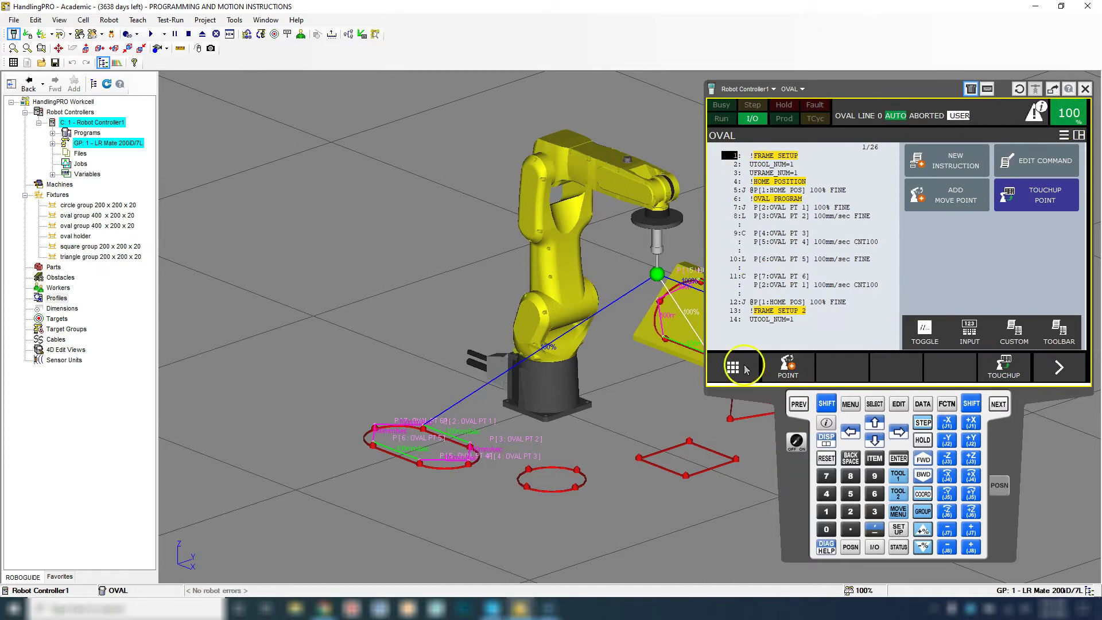
left_click(144, 36)
left_click(128, 35)
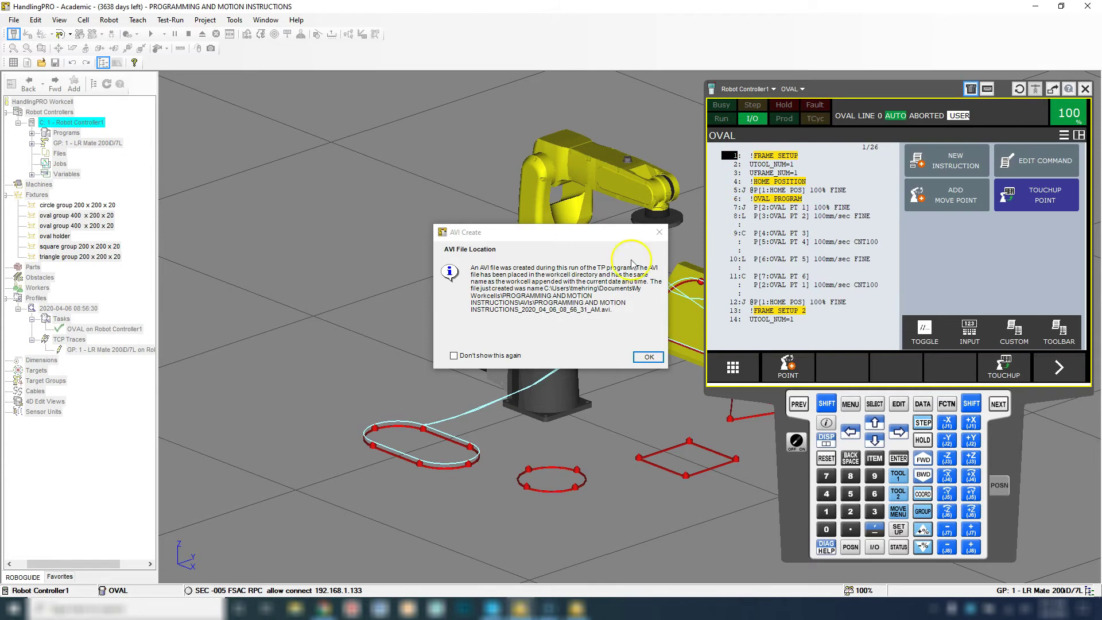
left_click(648, 357)
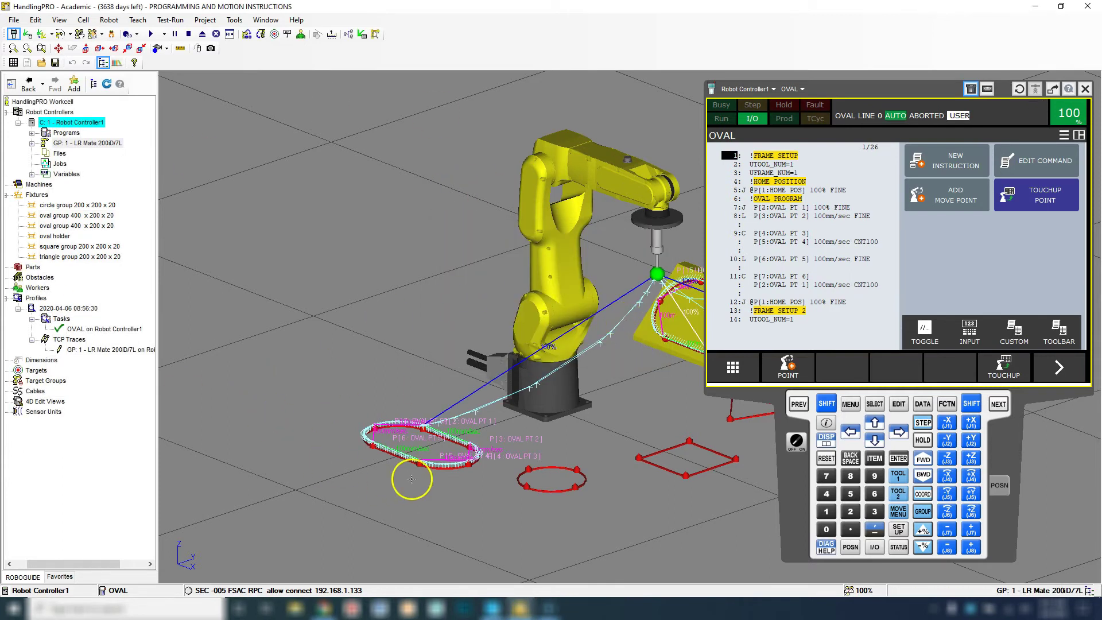
Switch to File Explorer and play the newest recording maximized from Documents > My Workcells > PROGRAMMING AND MOTION INSTRUCTIONS > AVIs.
left_click(294, 610)
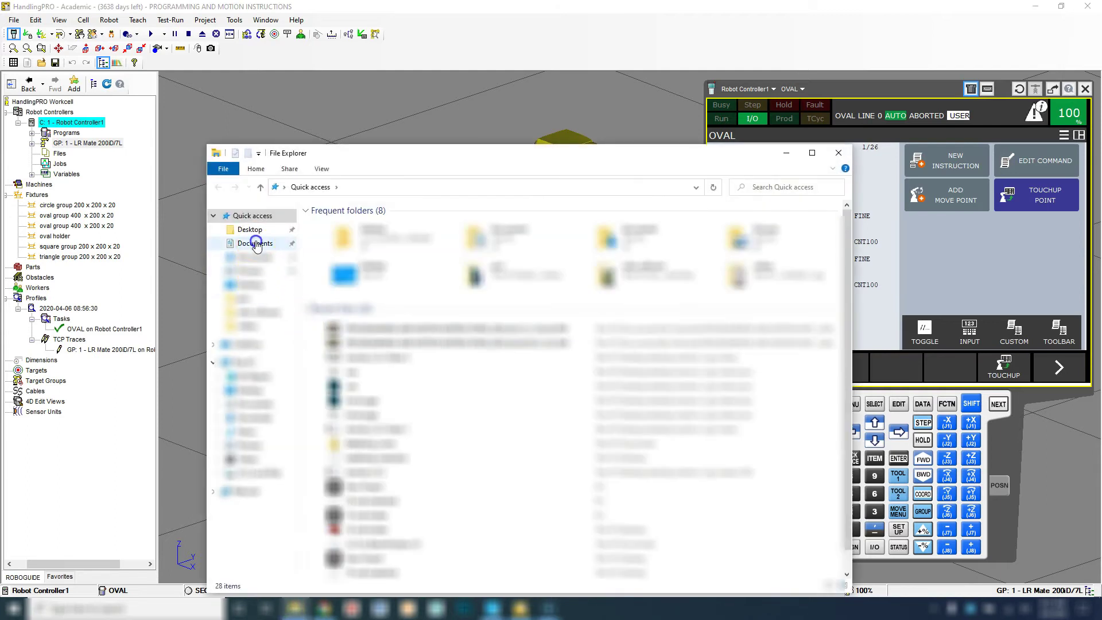
left_click(255, 243)
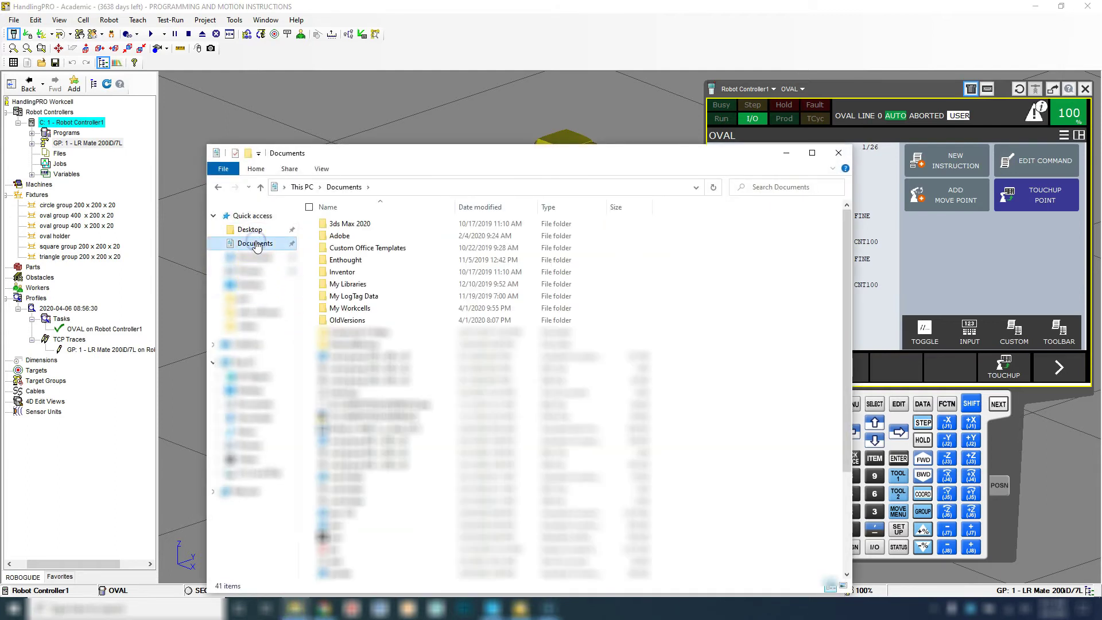
left_click(365, 311)
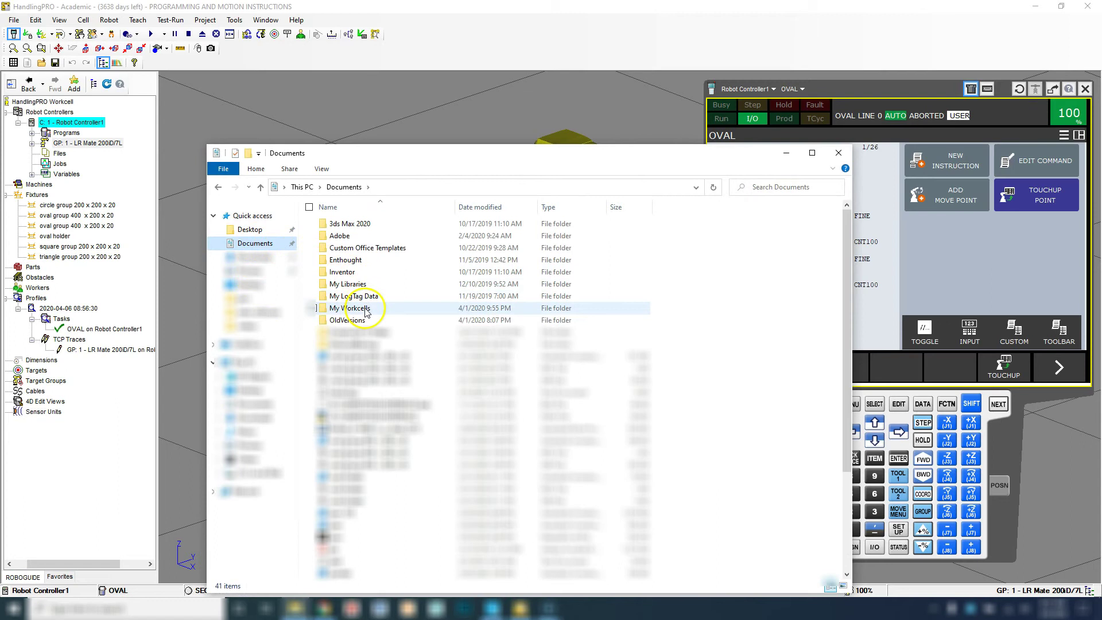
double_click(365, 311)
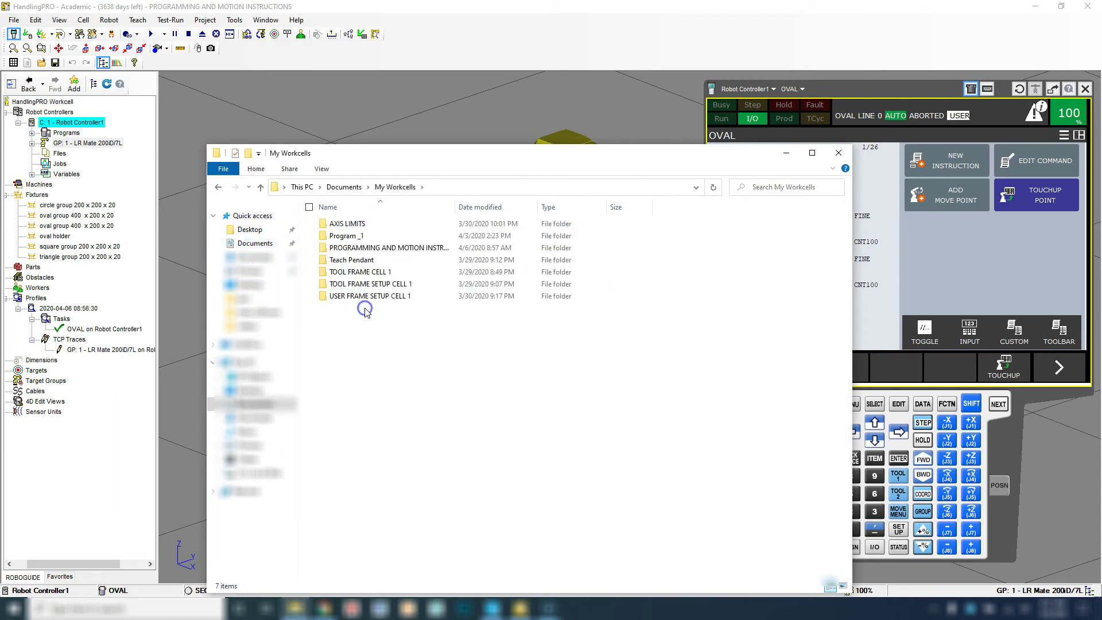
left_click(390, 251)
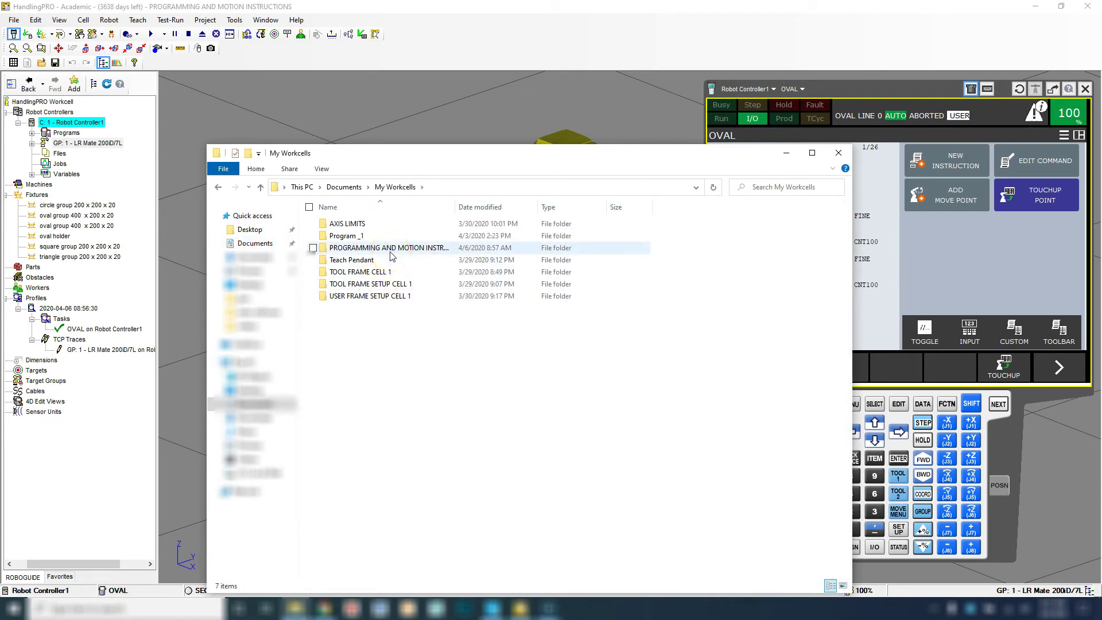
double_click(391, 254)
left_click(370, 229)
double_click(370, 230)
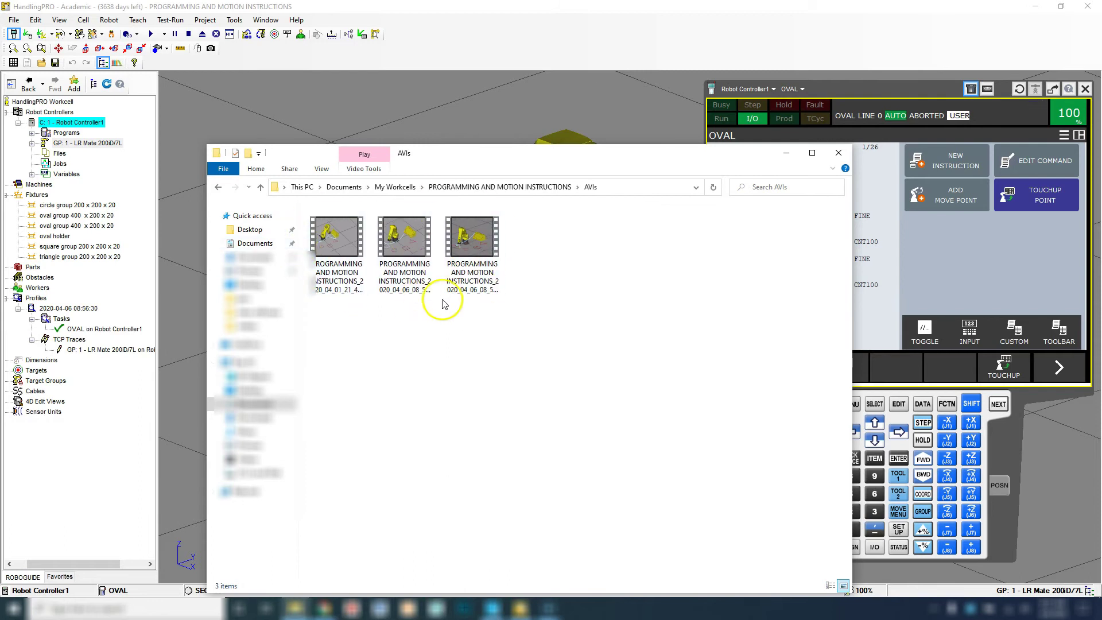
left_click(463, 288)
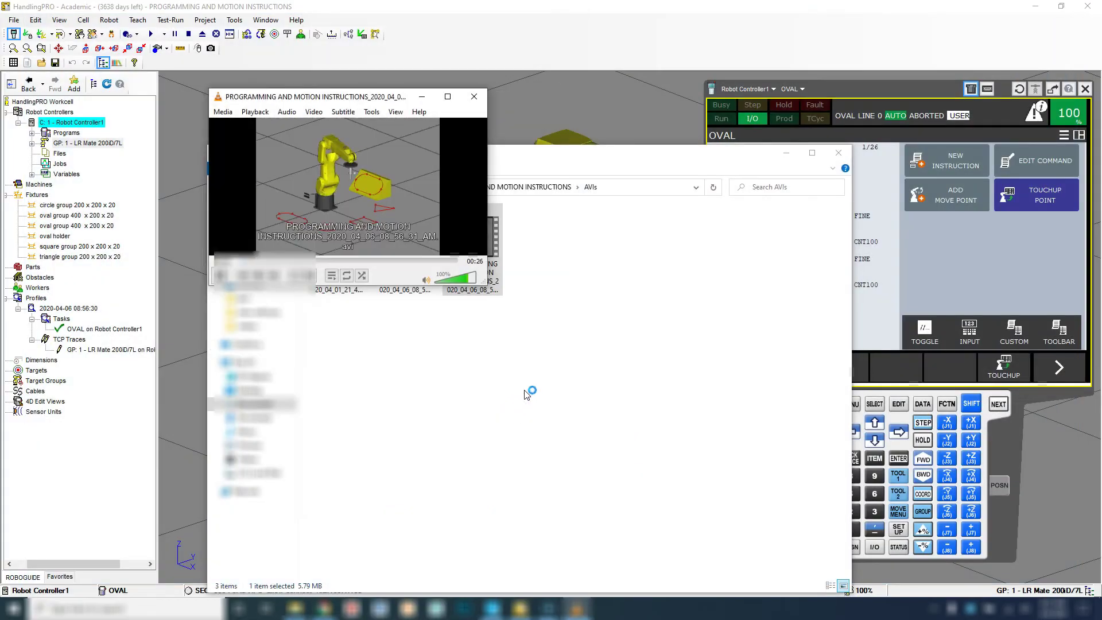
left_click(447, 97)
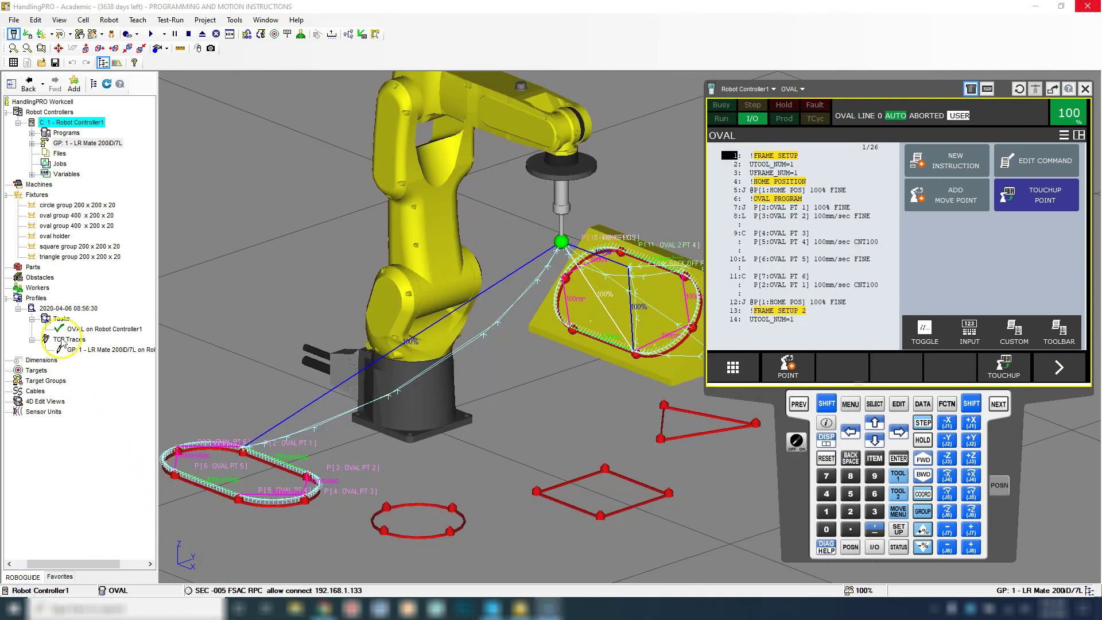
Remove the recorded run profile and its TCP trace from the workcell's Profiles.
right_click(51, 311)
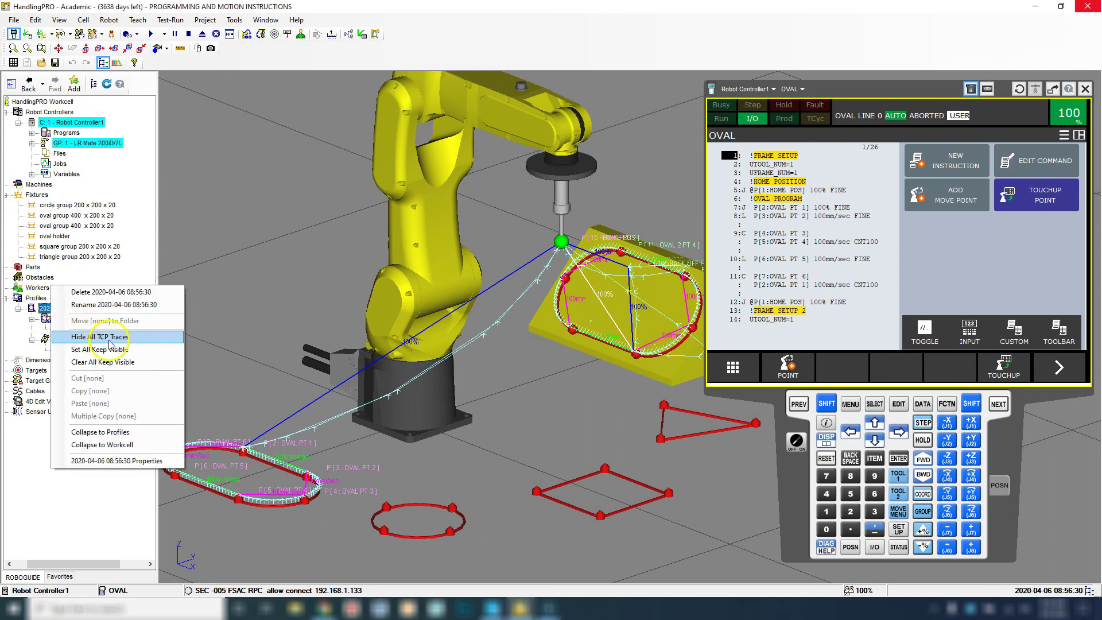
left_click(221, 333)
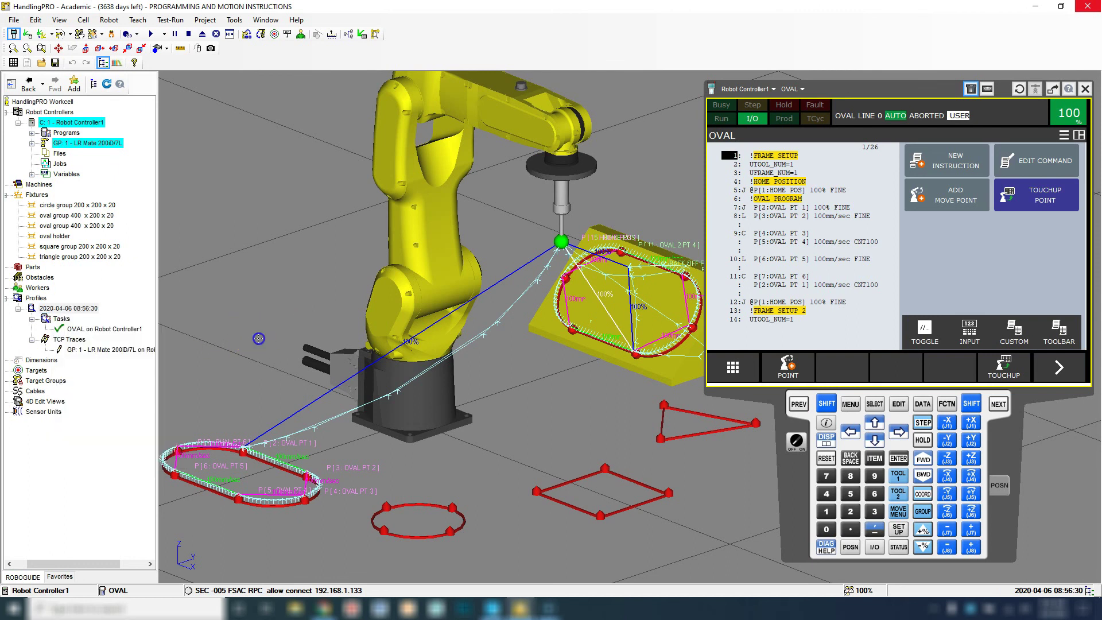
left_click(42, 299)
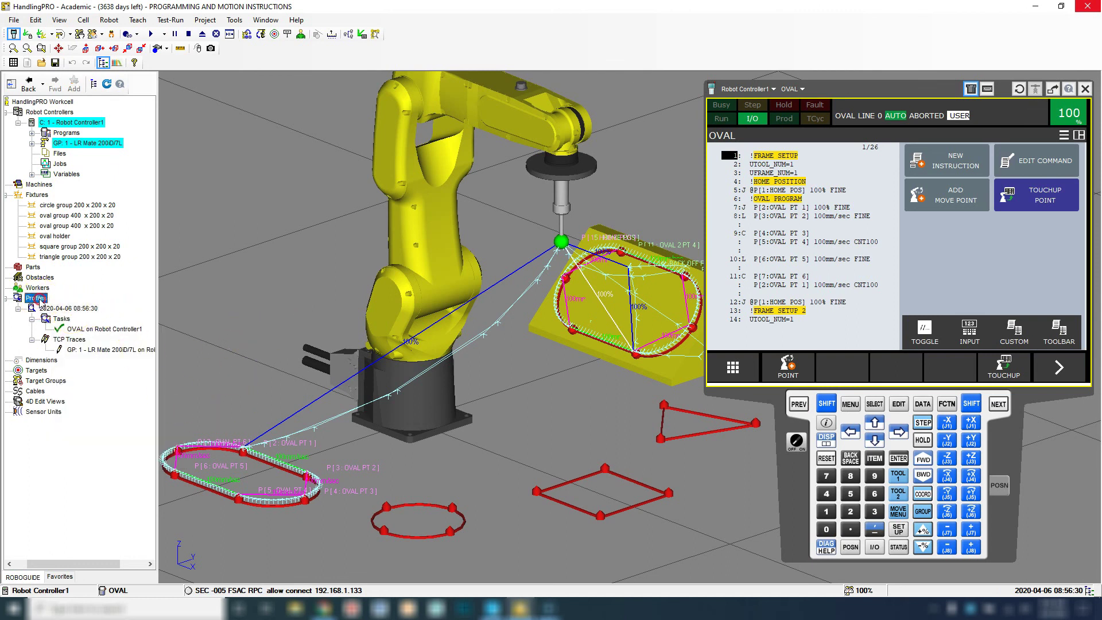
right_click(41, 299)
left_click(67, 282)
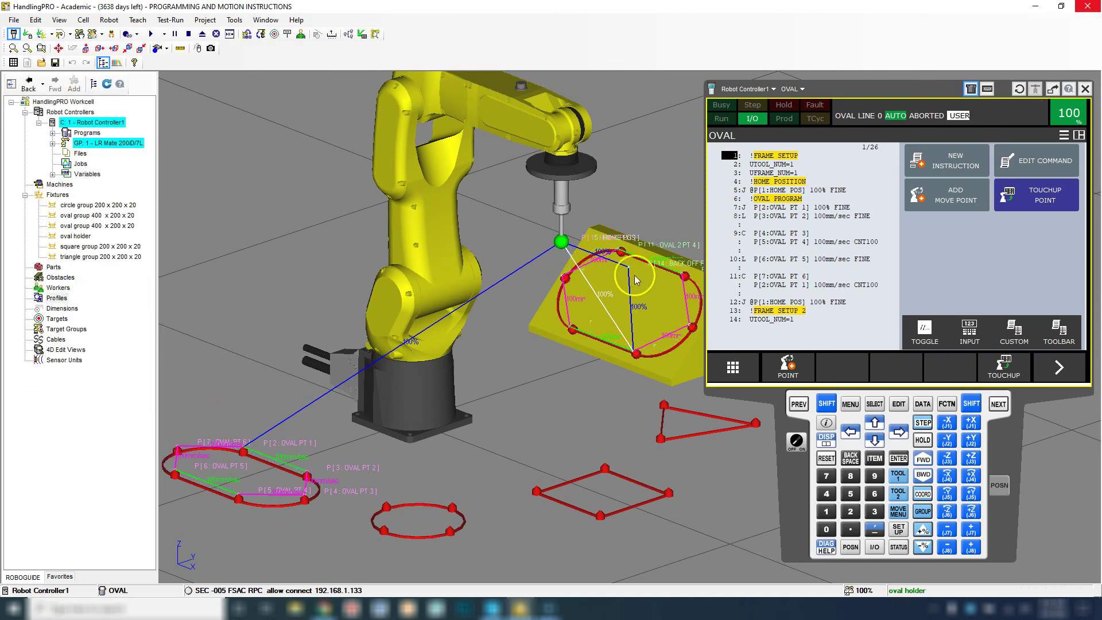
scroll(417, 345, "down", 2)
scroll(482, 336, "up", 1)
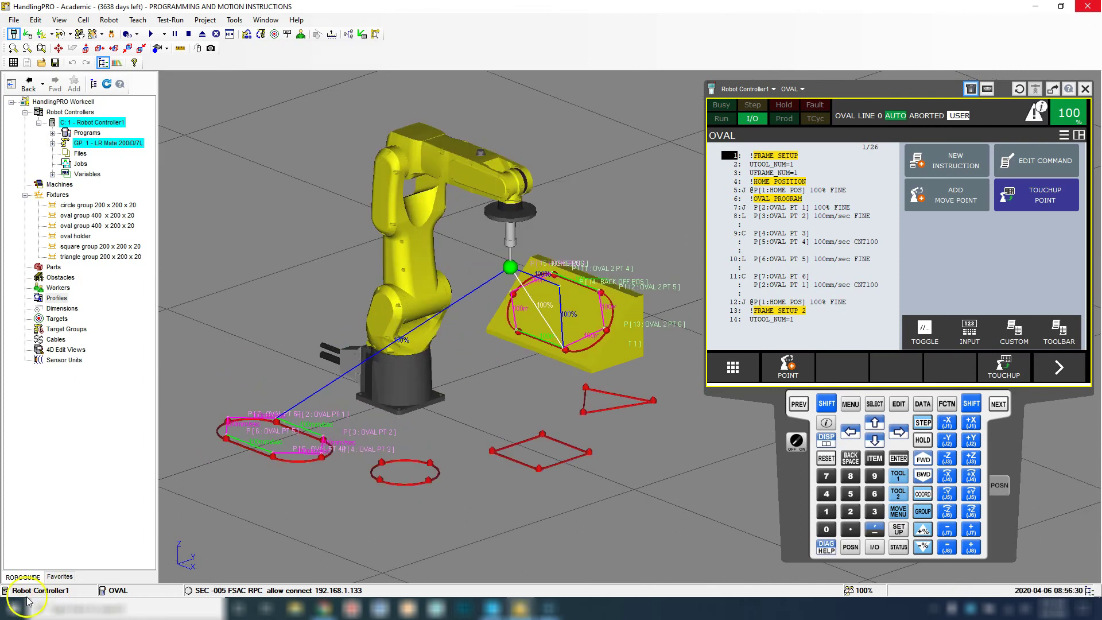